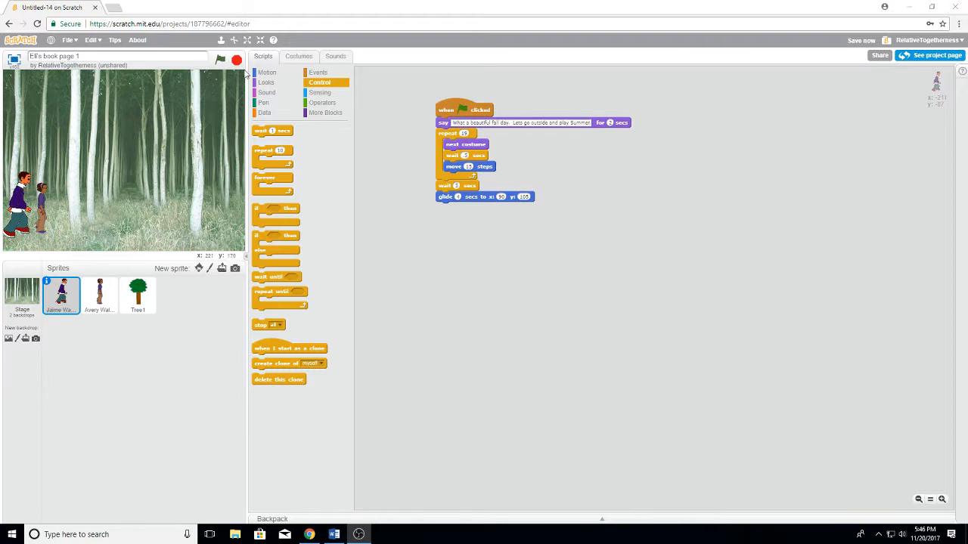
Step: Run the project twice so the children walk to the giant tree, then stop it
click(219, 62)
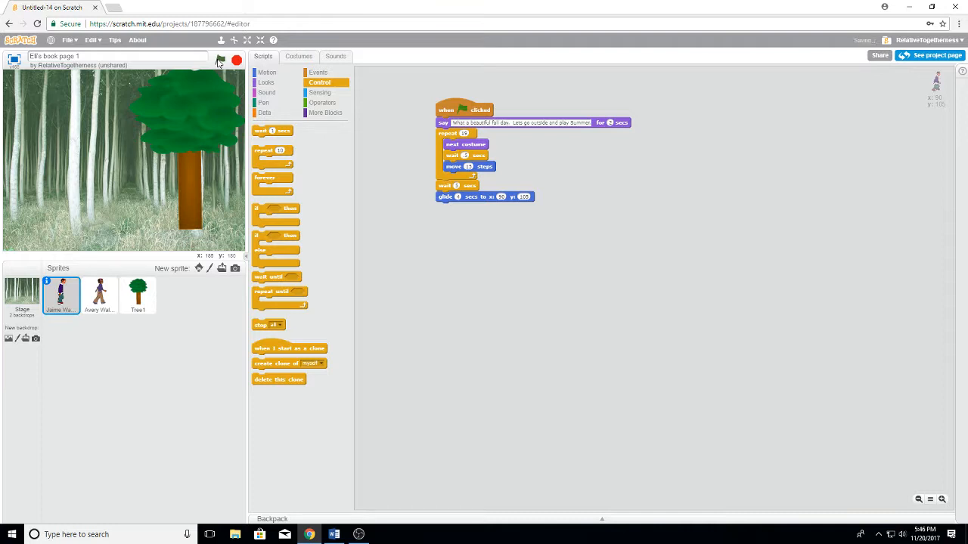
click(222, 61)
click(237, 62)
Step: Review Tree1's and Jaime's scripts, then show Avery Walker's walking script and nudge her on stage
click(143, 302)
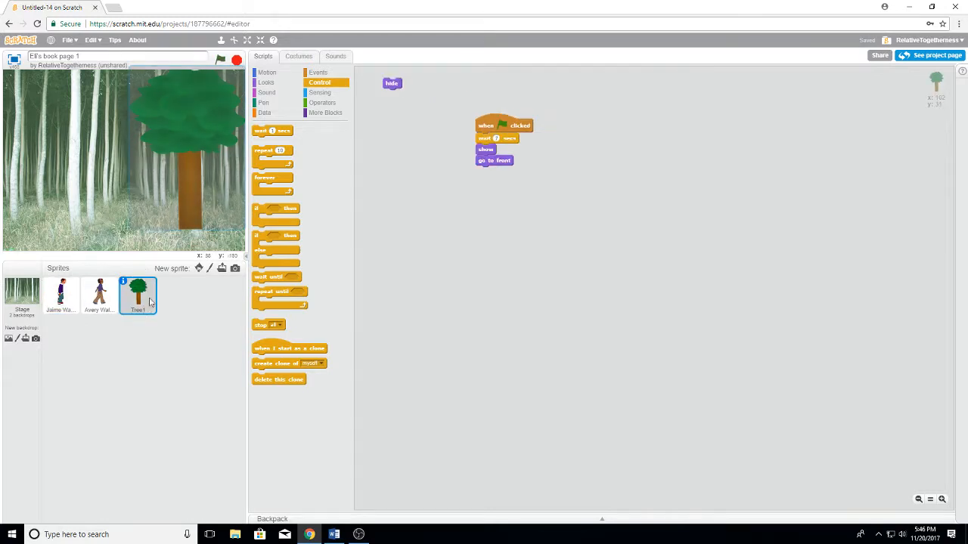
drag(388, 85, 391, 86)
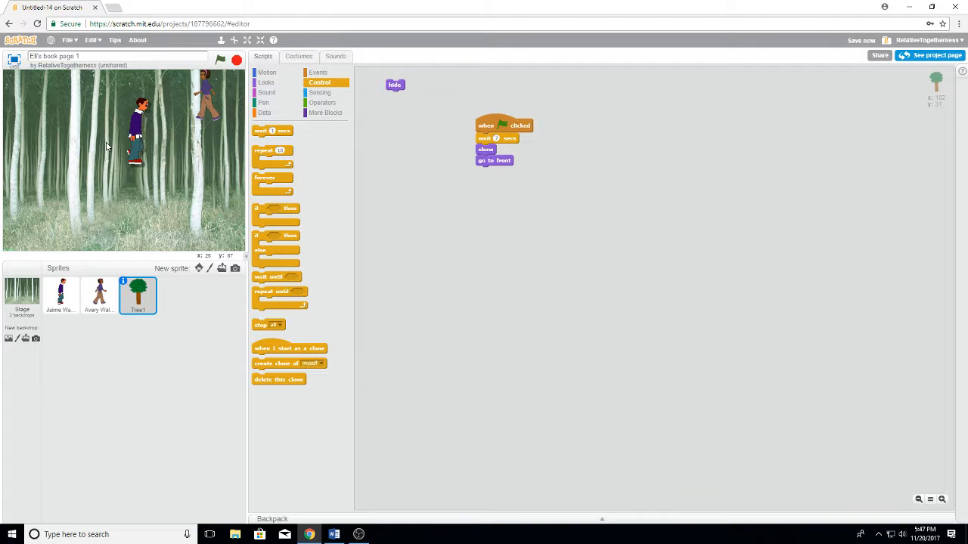
click(15, 203)
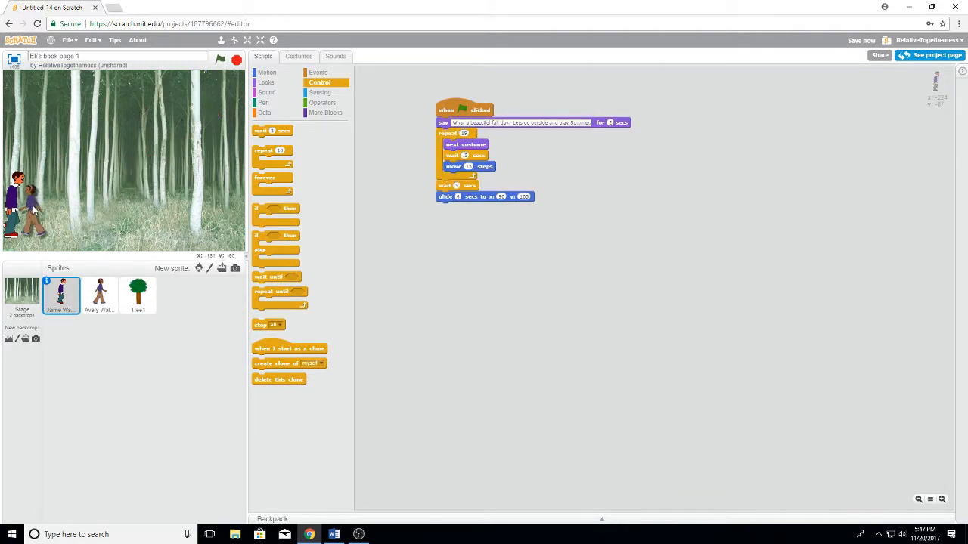
click(35, 208)
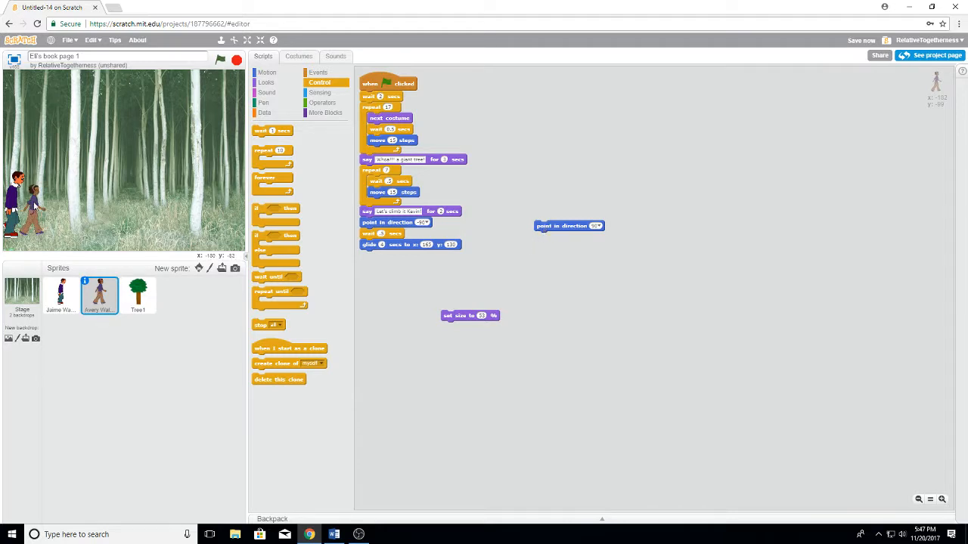
drag(36, 201, 42, 207)
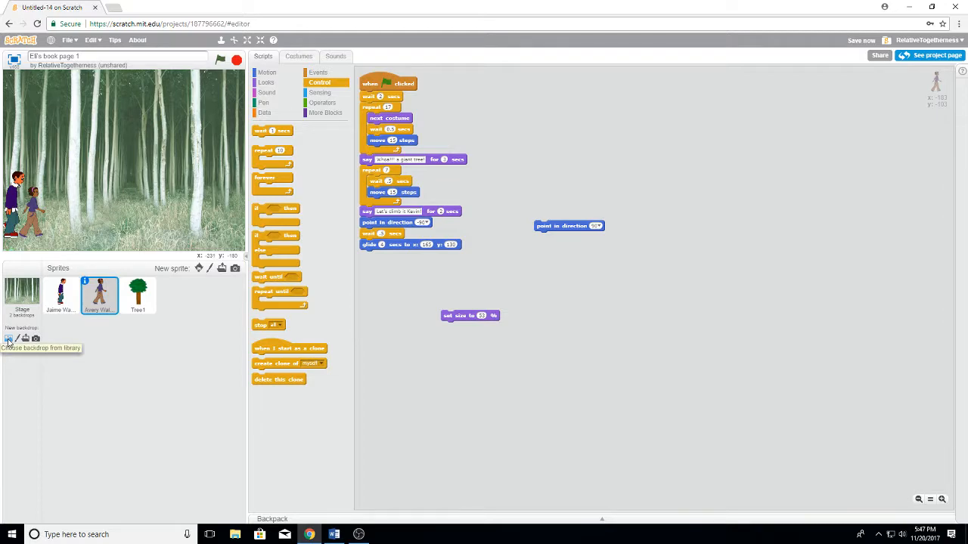
click(9, 340)
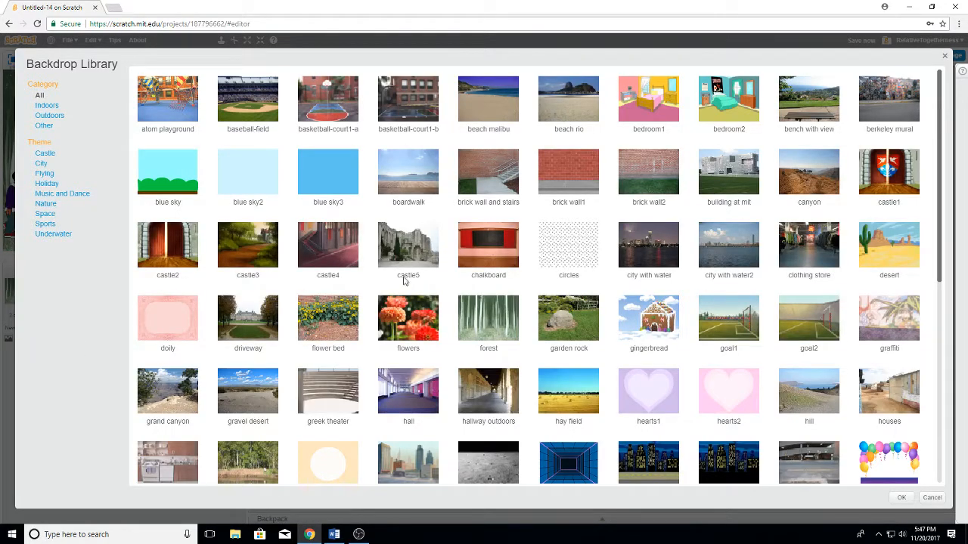
click(58, 116)
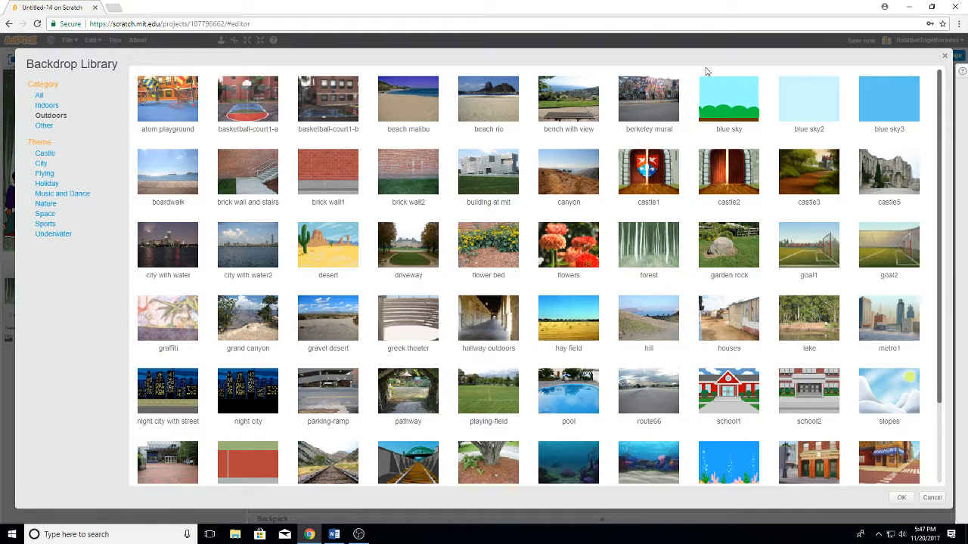
click(944, 57)
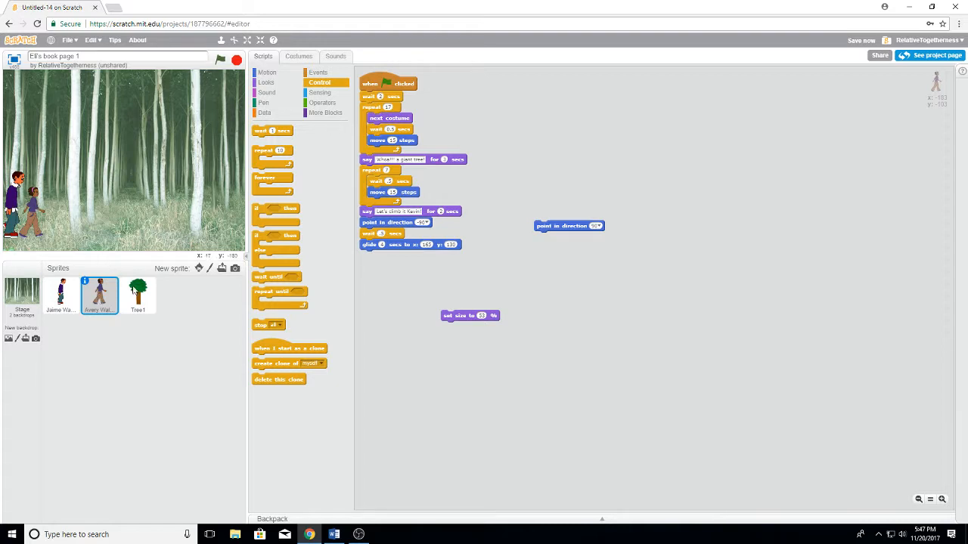
Step: Add a loose show block from Looks to Tree1 and run show, then hide
click(137, 293)
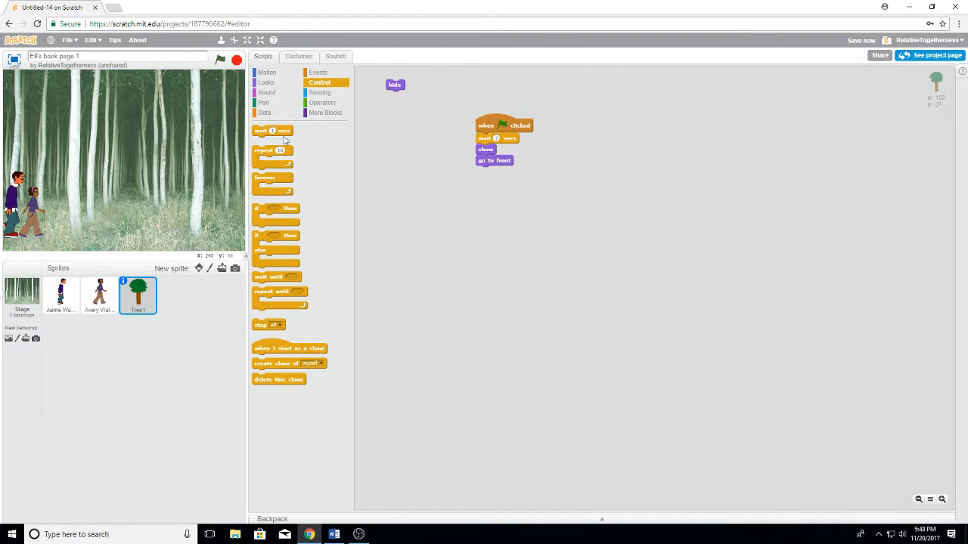
click(268, 83)
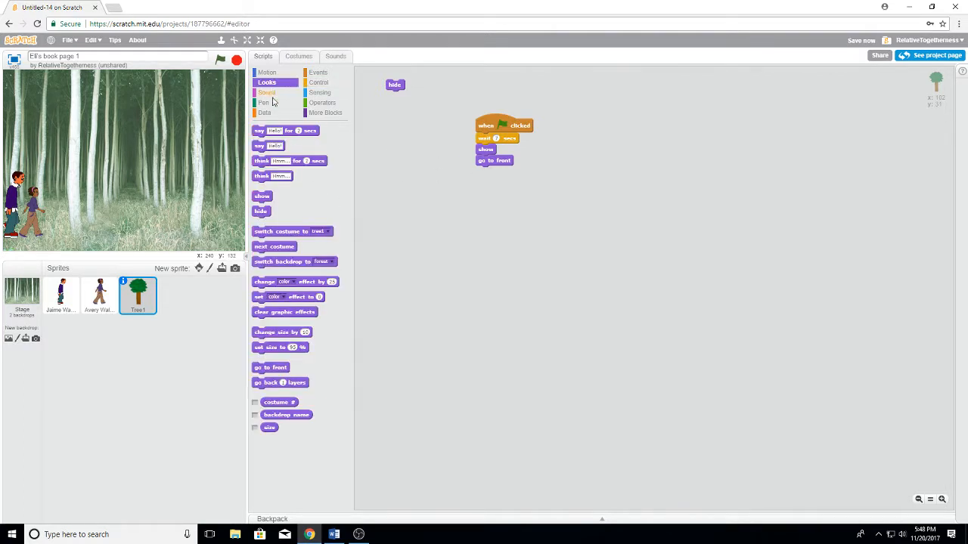
drag(262, 196, 409, 229)
click(409, 228)
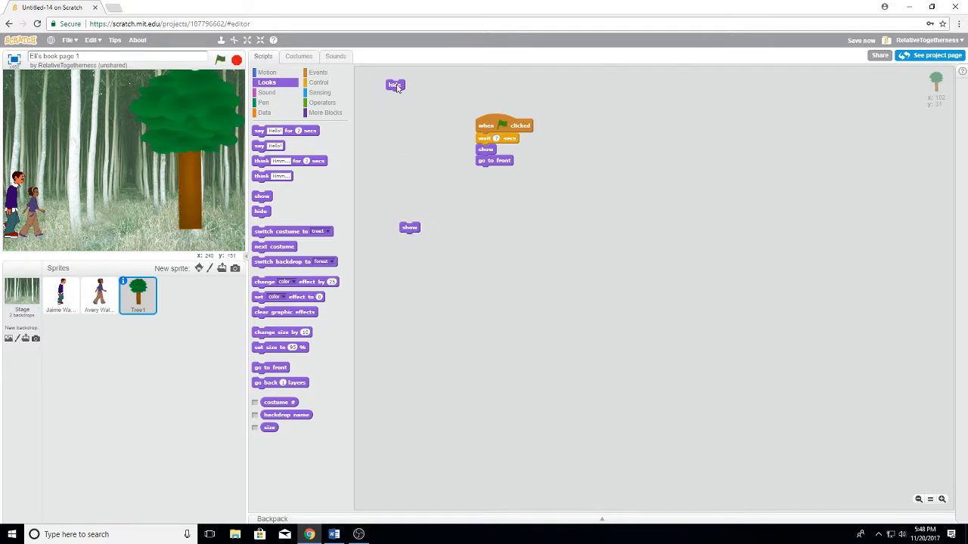
click(395, 85)
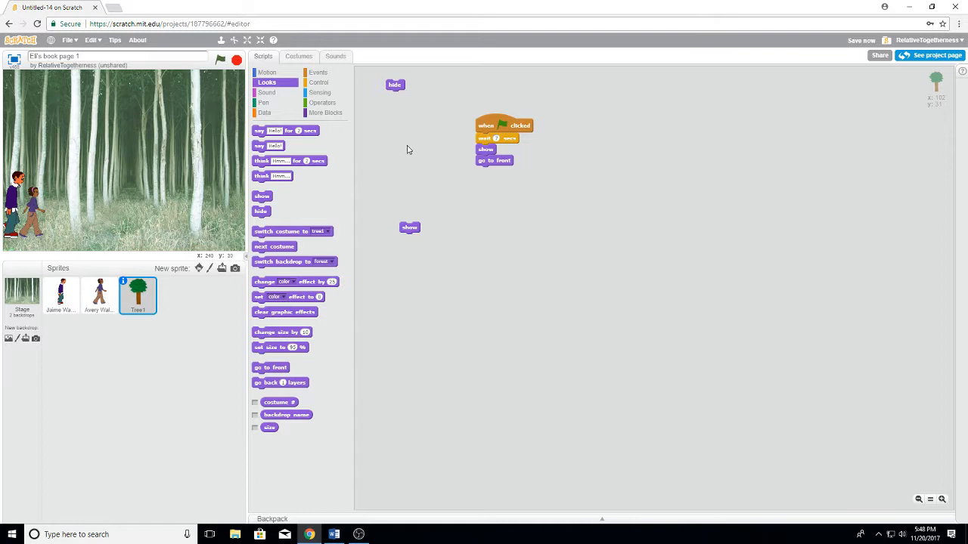
Step: Select the Jaime sprite to view his walking script
click(63, 301)
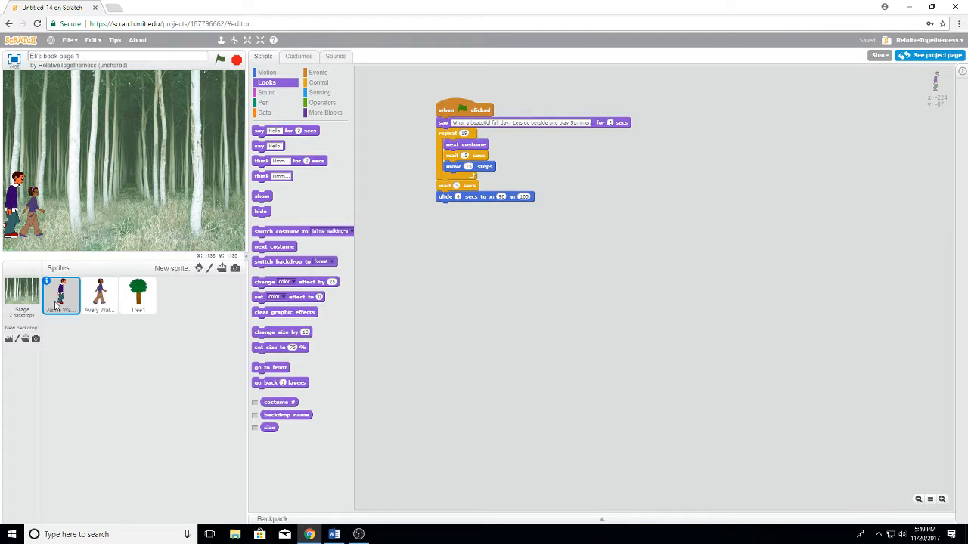
Step: View Jaime's walking costumes twice, returning to his script each time
click(298, 57)
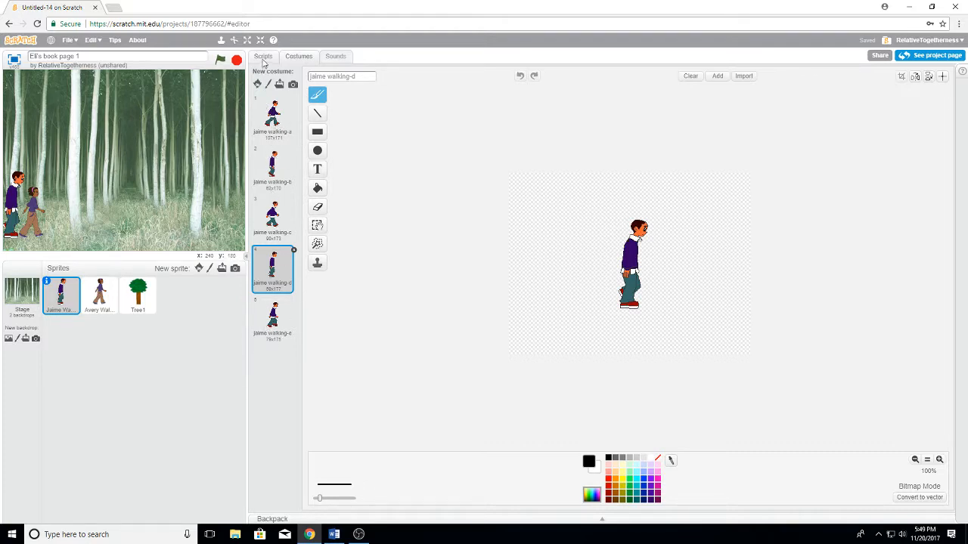
click(263, 57)
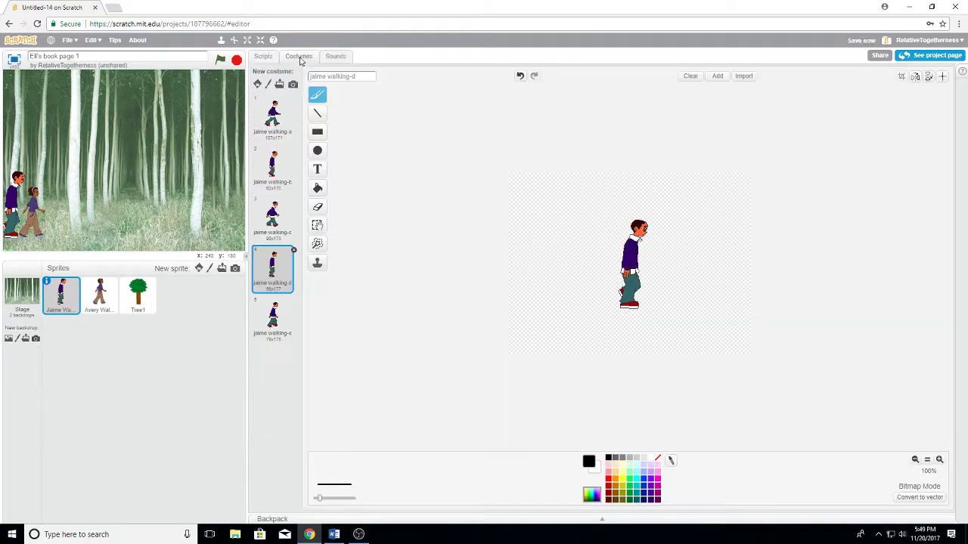
click(301, 59)
click(262, 57)
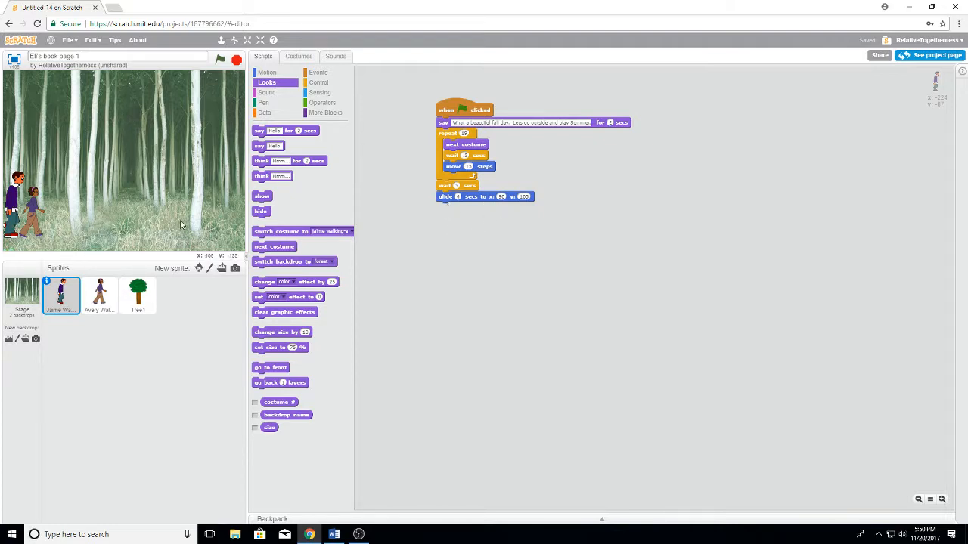
Step: Select the Avery Walking sprite to show its scripts
click(104, 301)
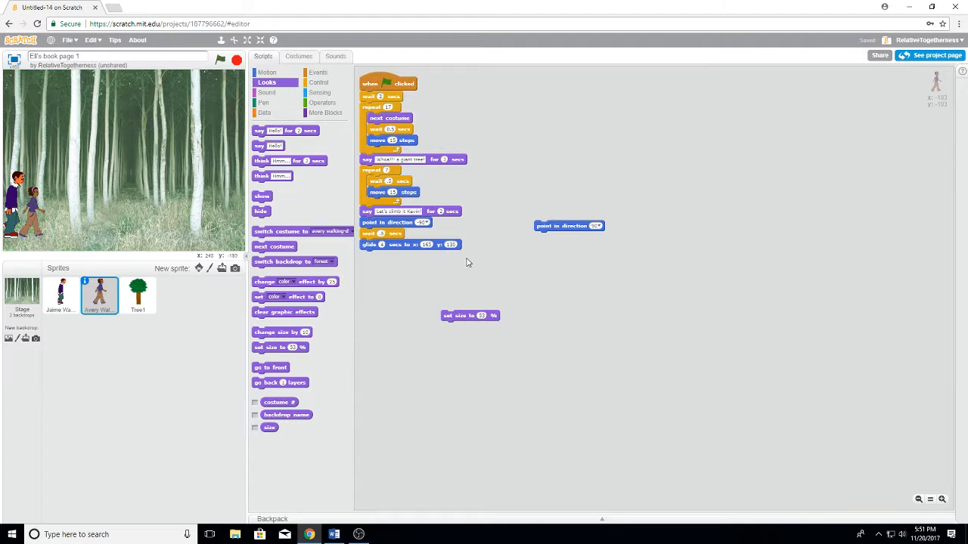
Step: Drag the loose point in direction block down beside the set size block
mouse_move(551, 229)
mouse_down()
mouse_move(545, 301)
mouse_move(535, 318)
mouse_up()
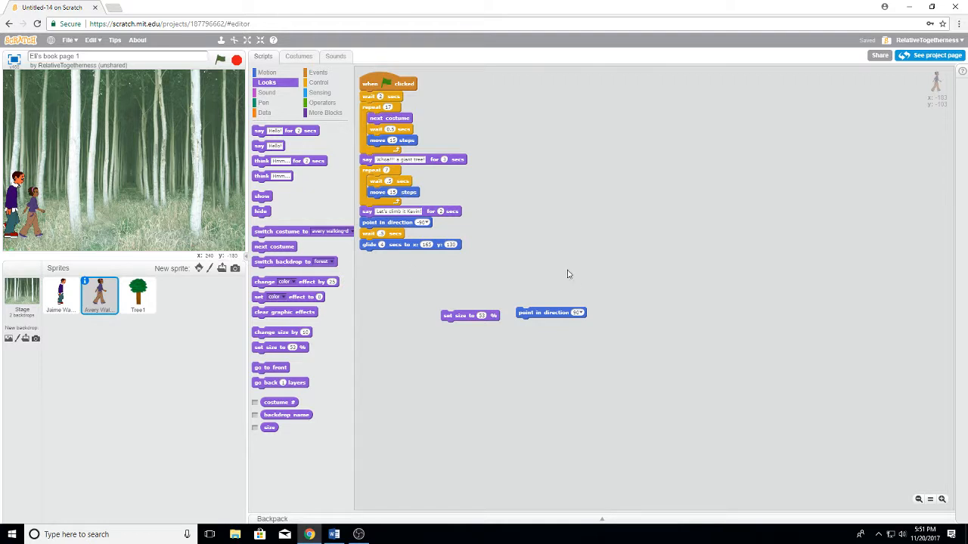
drag(551, 315, 550, 312)
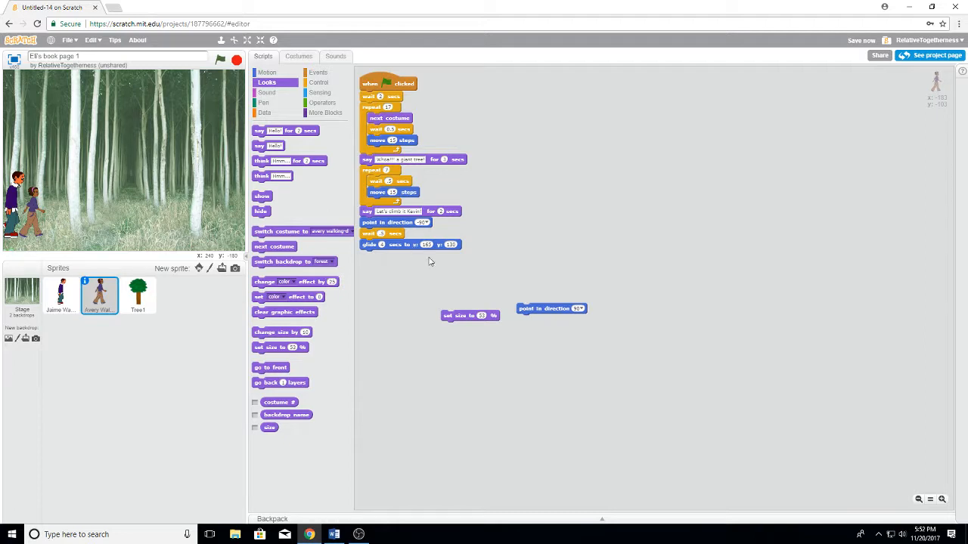
Step: Select Tree1 and run the loose show block so the tree appears on stage
click(141, 311)
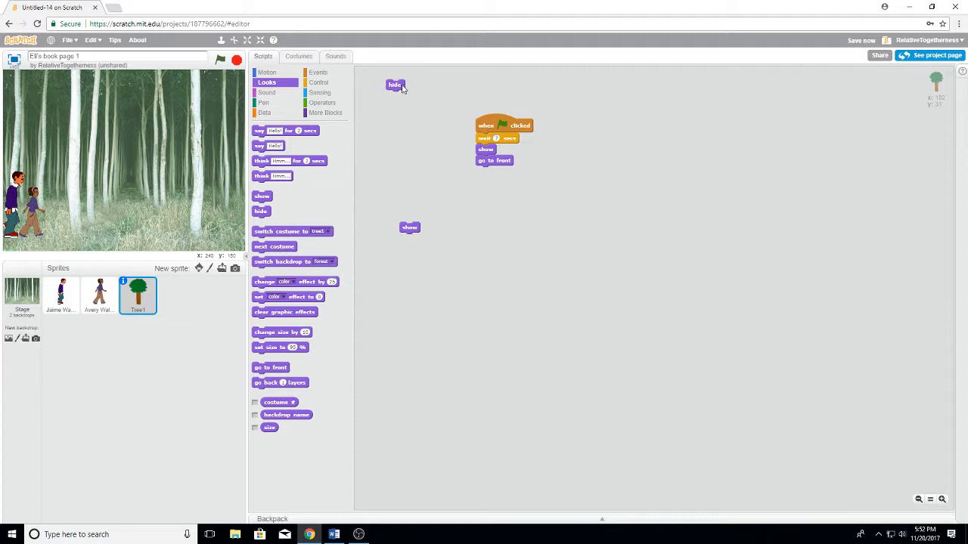
click(409, 229)
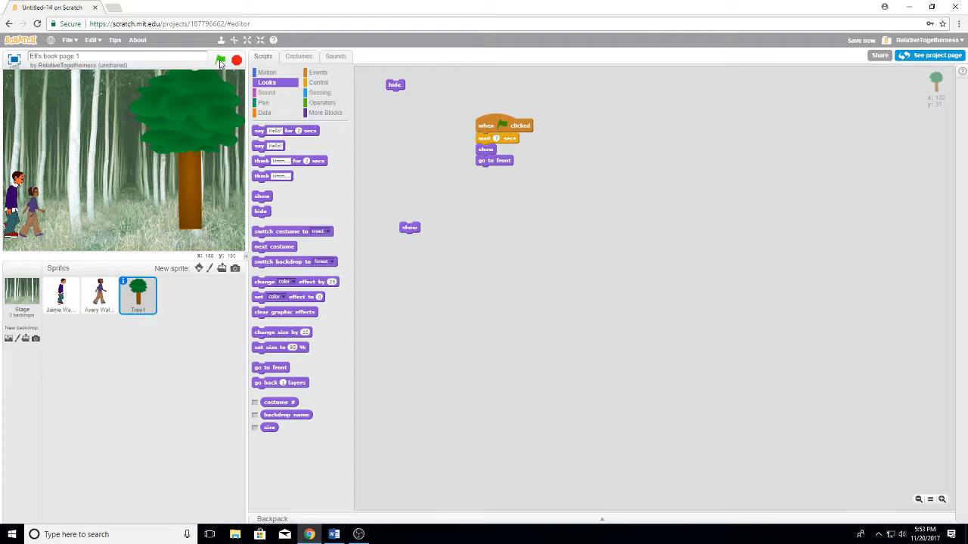
Step: Run the animation, hide the tree, and drag Jaime and Avery back to the stage's left edge
click(220, 61)
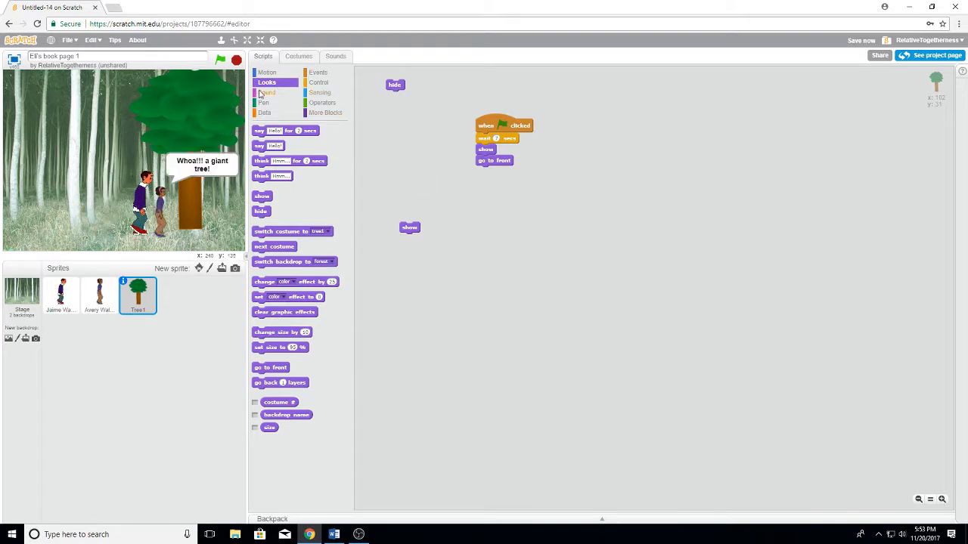
click(395, 85)
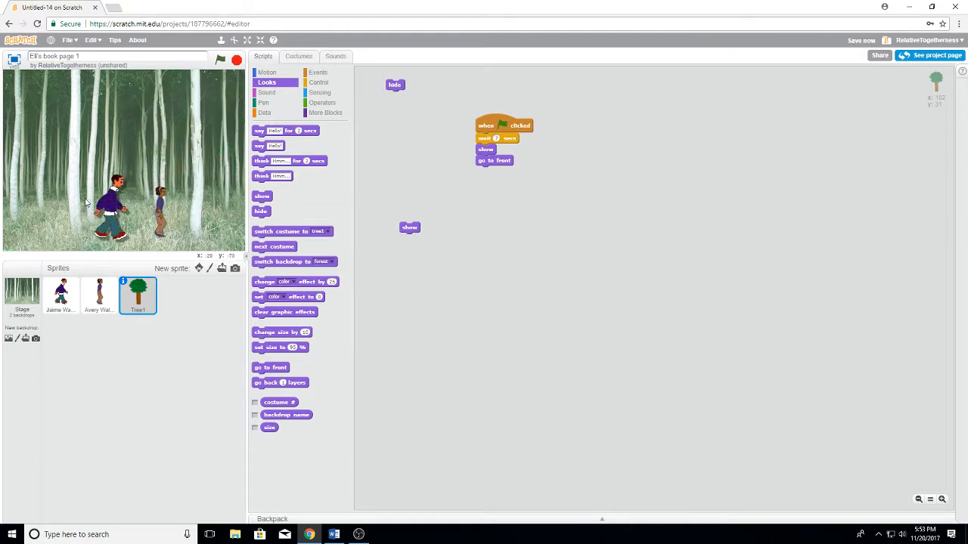
drag(85, 202, 17, 197)
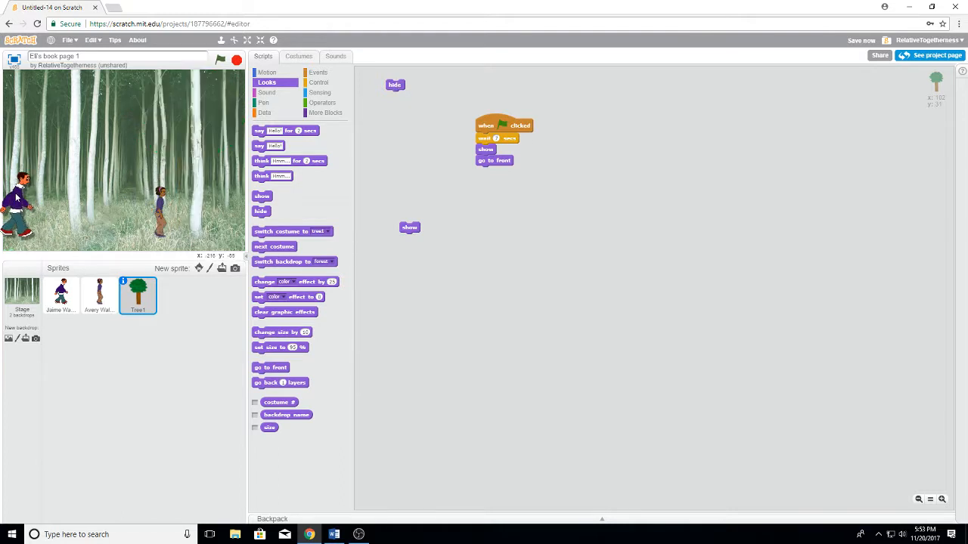
drag(157, 211, 37, 213)
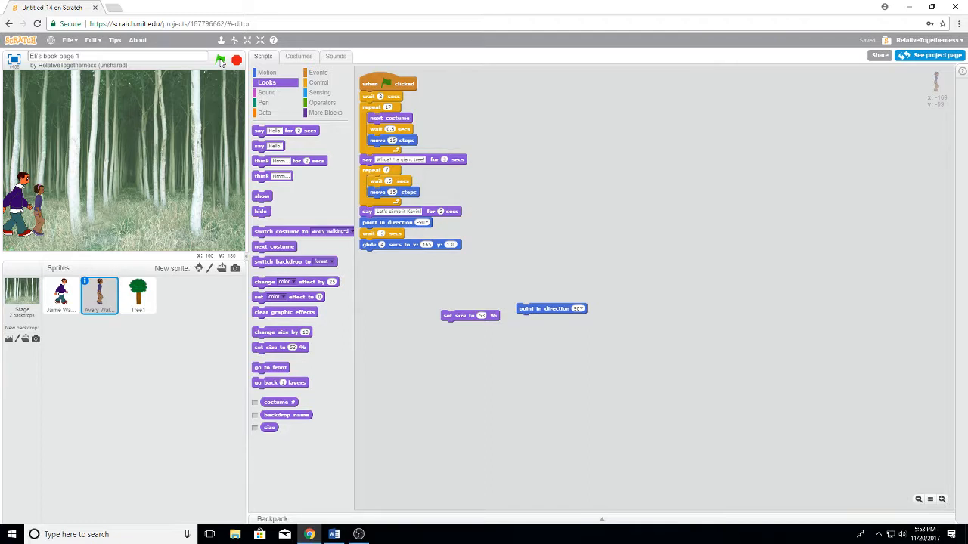
Step: Run the project with the green flag so the children walk to the tree
click(220, 61)
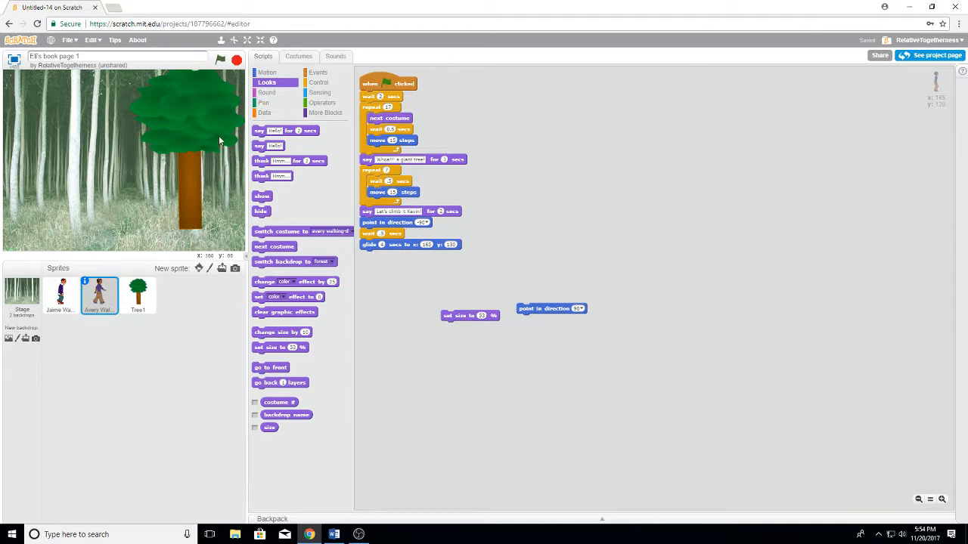
Step: Hide the Tree1 sprite from the stage
click(141, 307)
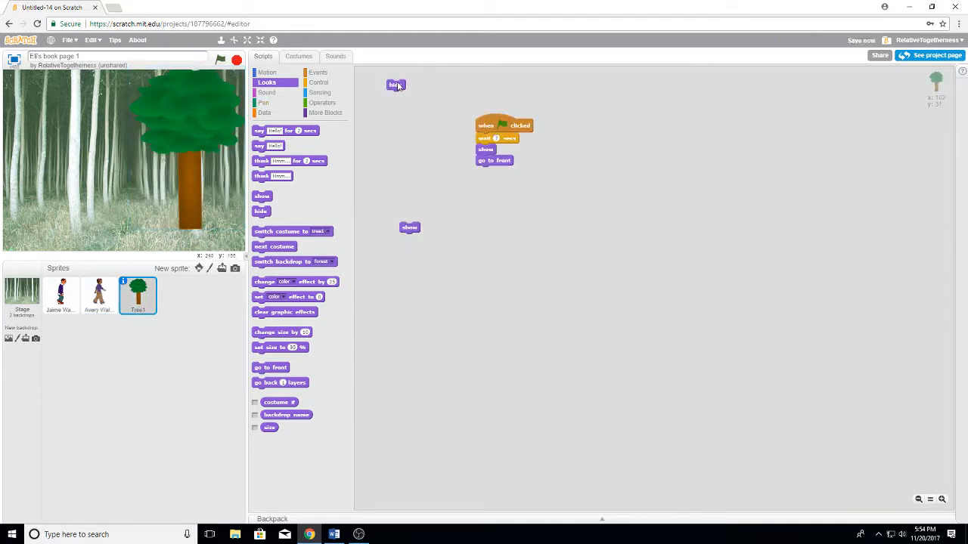
click(393, 84)
Step: Place Jaime and Avery at the lower left and point Avery in direction 90
drag(181, 118, 26, 209)
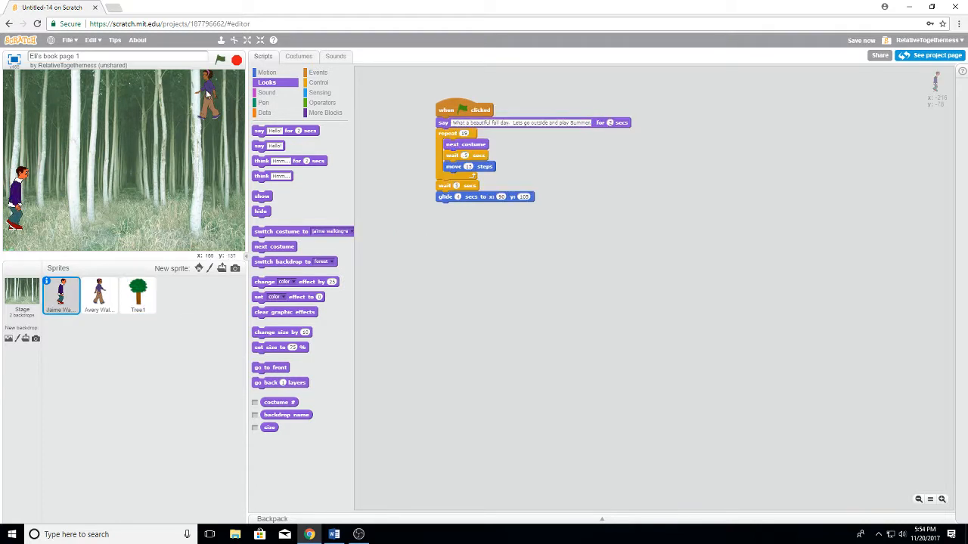
drag(208, 95, 43, 204)
click(43, 204)
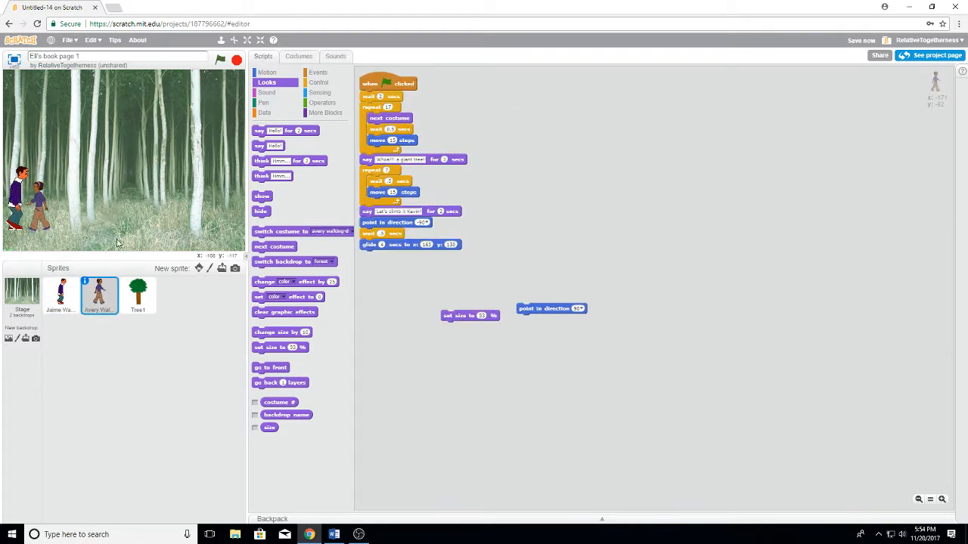
click(543, 308)
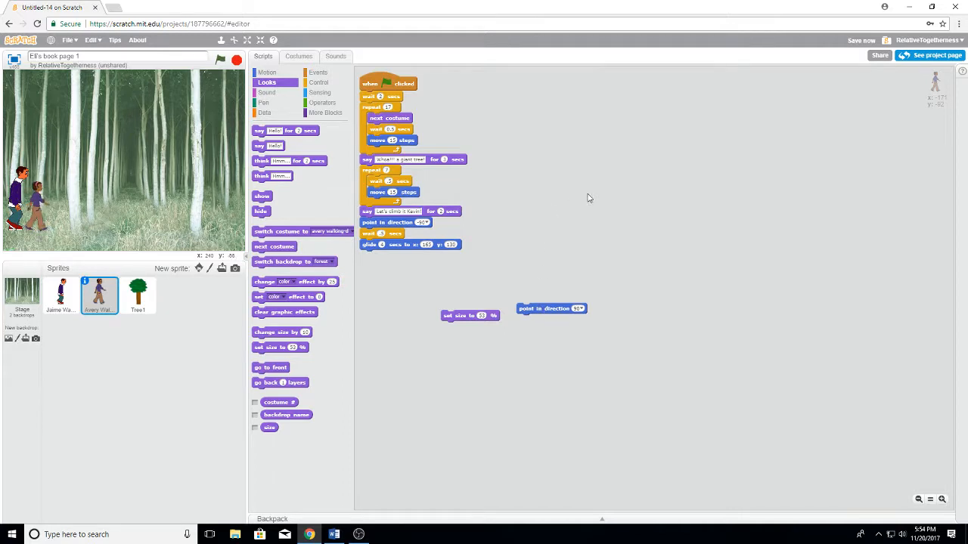